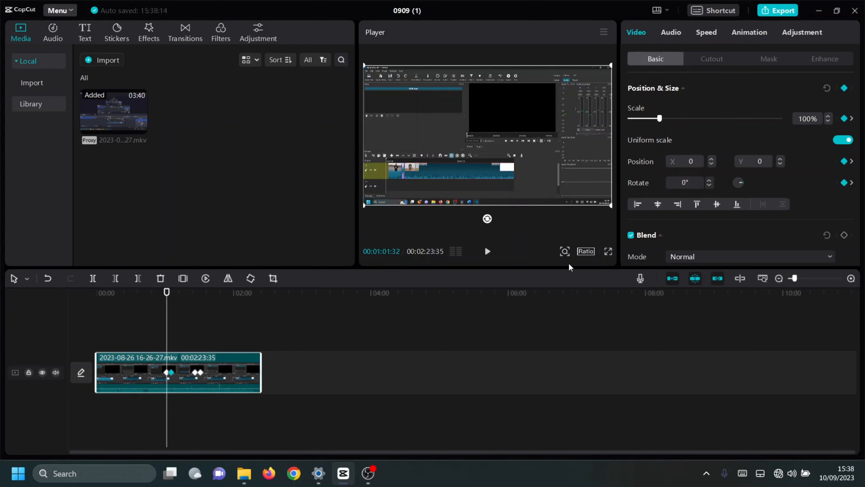
- Play the zoom in full screen from the first keyframe at 00:01:01:32 and return to the editor
{"action": "left_click", "coordinate": [608, 252]}
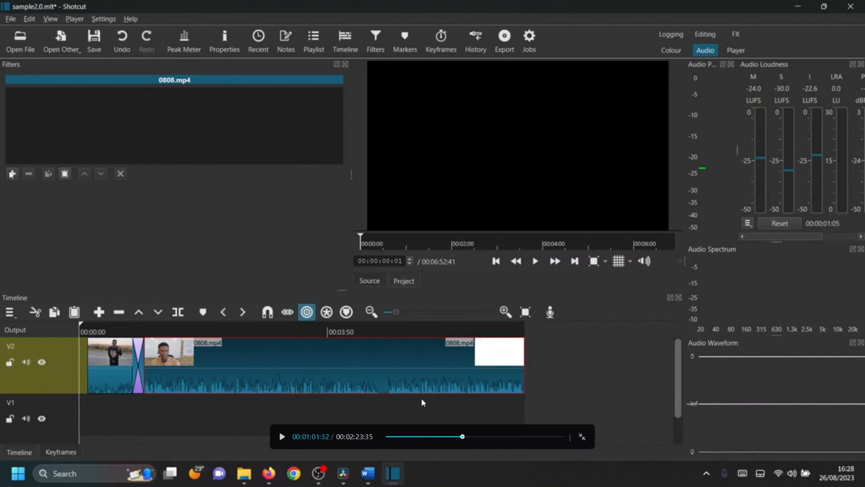
{"action": "left_click", "coordinate": [281, 437]}
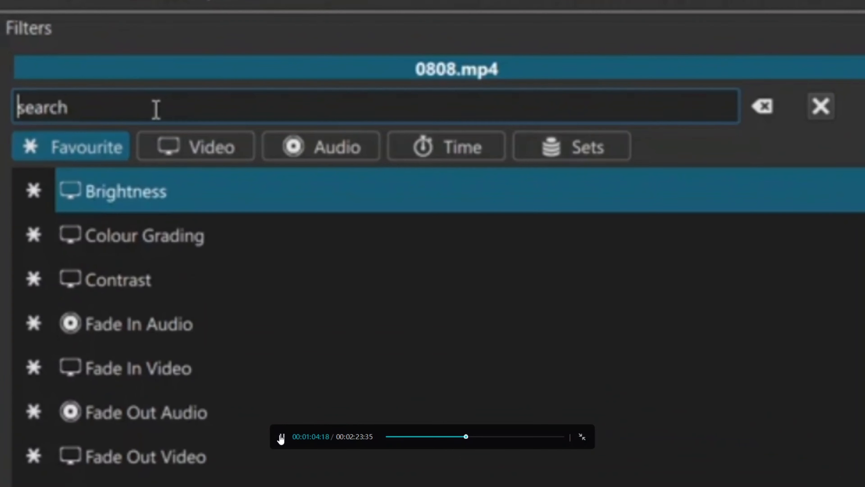
{"action": "left_click", "coordinate": [281, 437]}
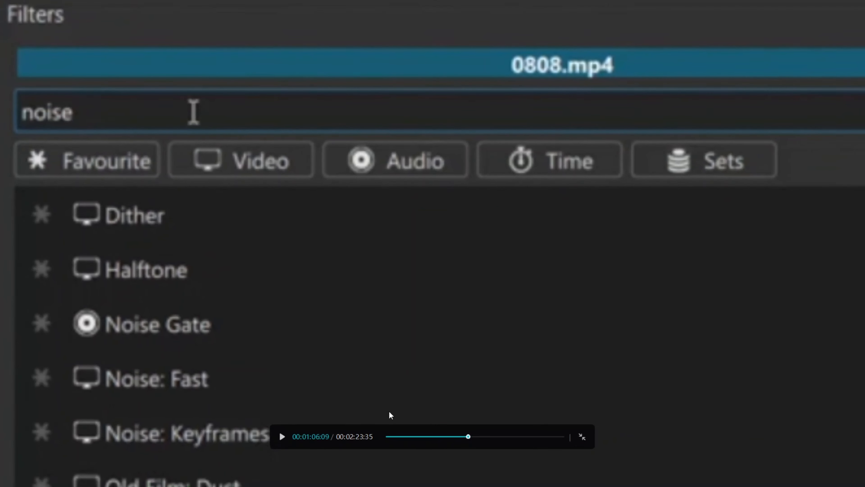
{"action": "left_click", "coordinate": [585, 436]}
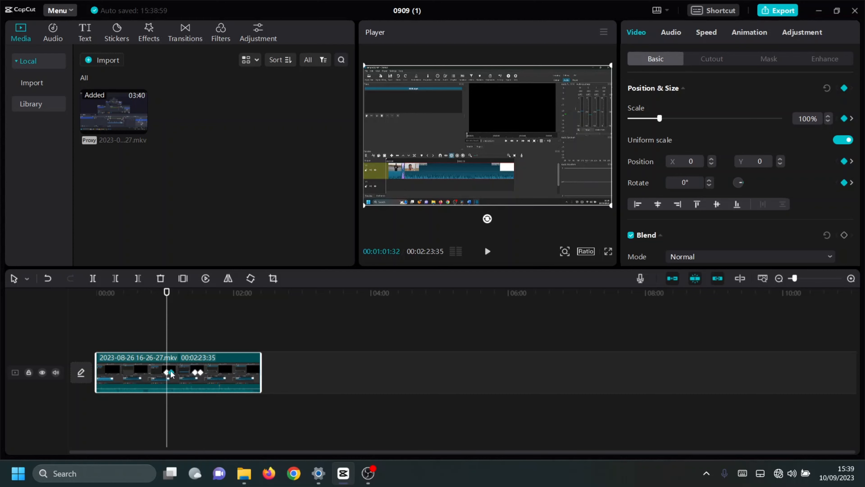
- Move the second zoom keyframe slightly later on the clip and replay the zoom in full screen from the first keyframe
{"action": "left_click", "coordinate": [172, 373]}
{"action": "left_click_drag", "start_coordinate": [172, 373], "coordinate": [175, 374]}
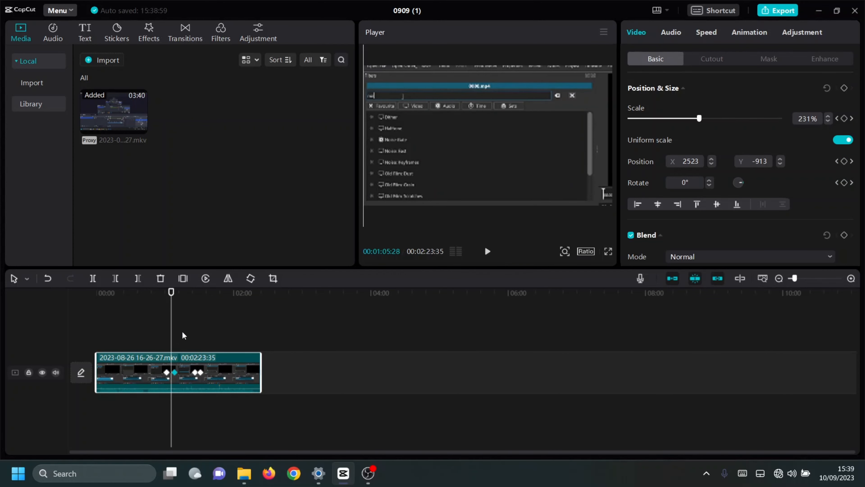
{"action": "left_click_drag", "start_coordinate": [172, 321], "coordinate": [166, 322]}
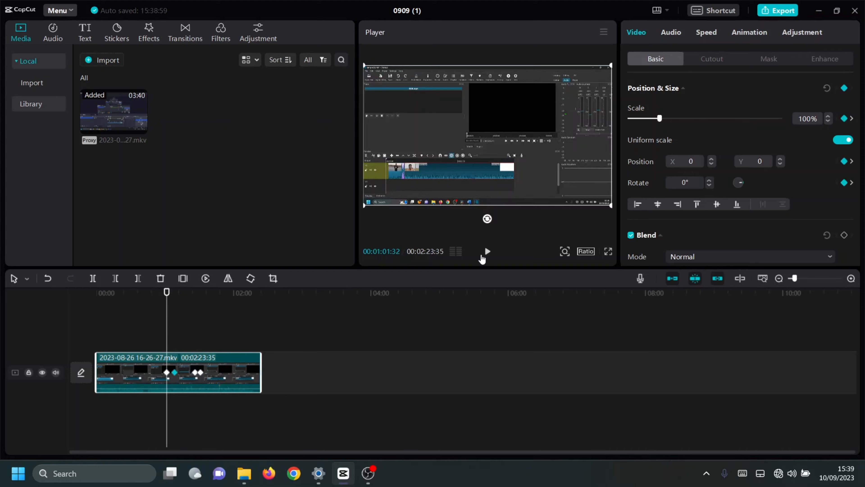
{"action": "left_click", "coordinate": [608, 252]}
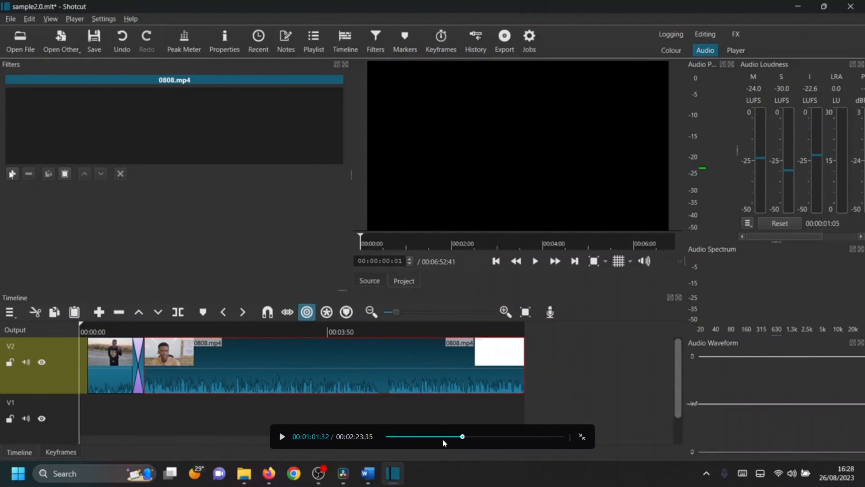
{"action": "left_click", "coordinate": [282, 437]}
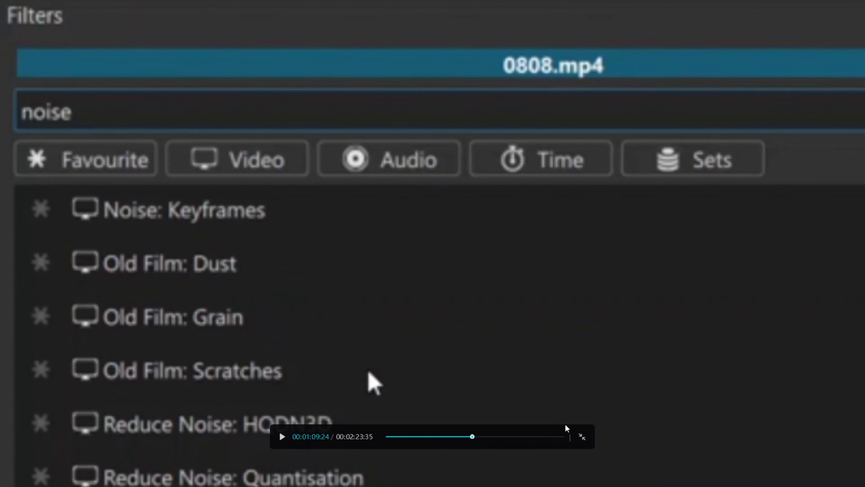
{"action": "left_click", "coordinate": [580, 437]}
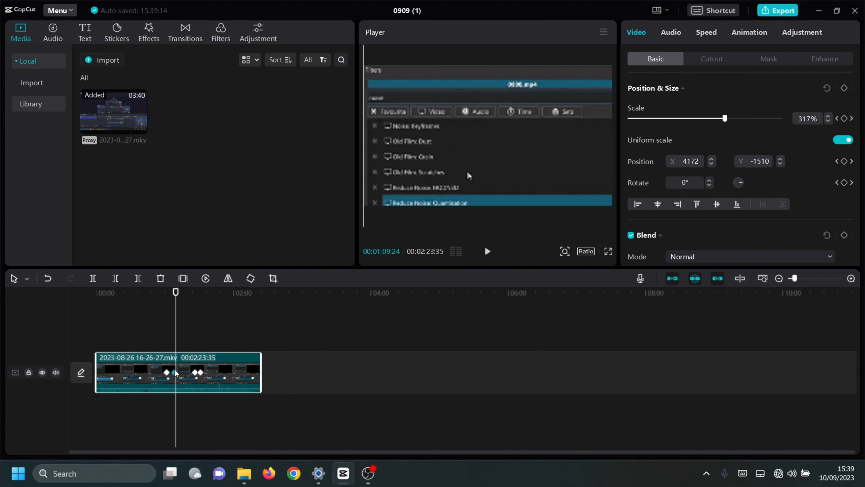
- Replay the start of the zoom in full screen and bring the second keyframe closer to the first one
{"action": "left_click", "coordinate": [166, 372]}
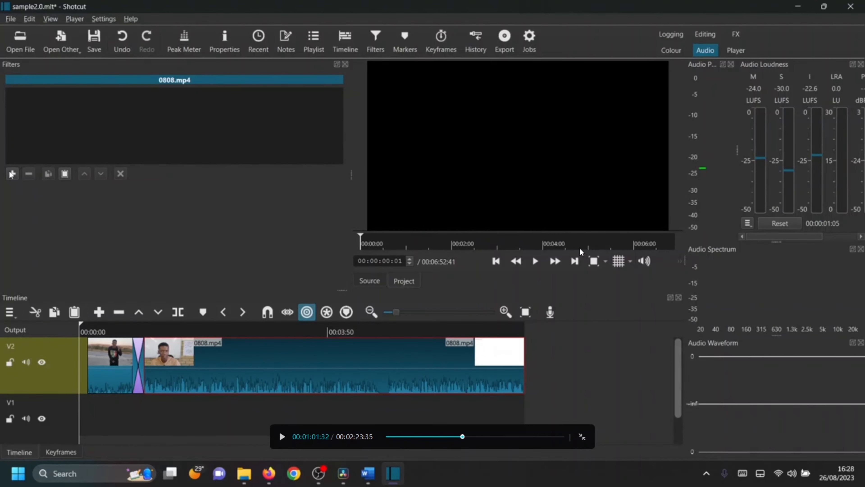
{"action": "key", "text": "space"}
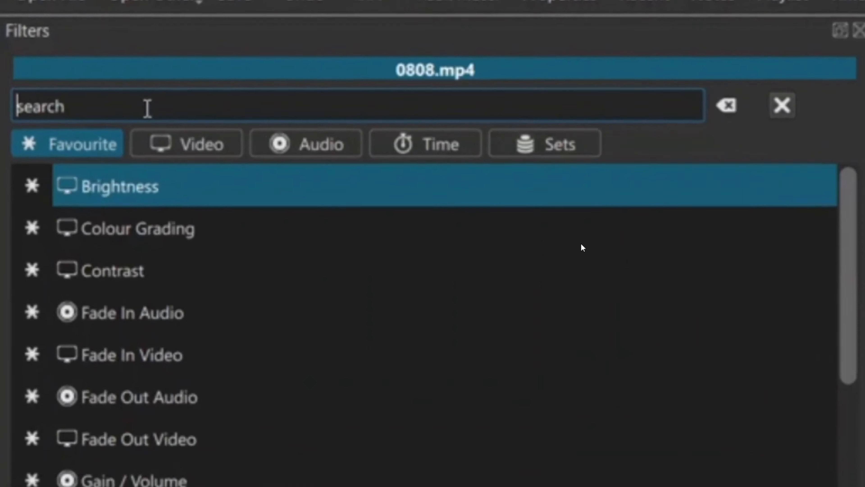
{"action": "key", "text": "Escape"}
{"action": "left_click", "coordinate": [172, 372]}
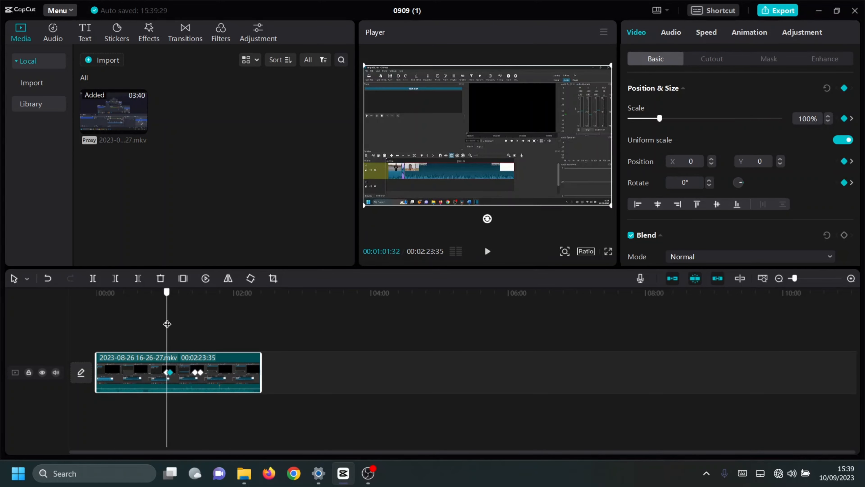
{"action": "left_click", "coordinate": [170, 373]}
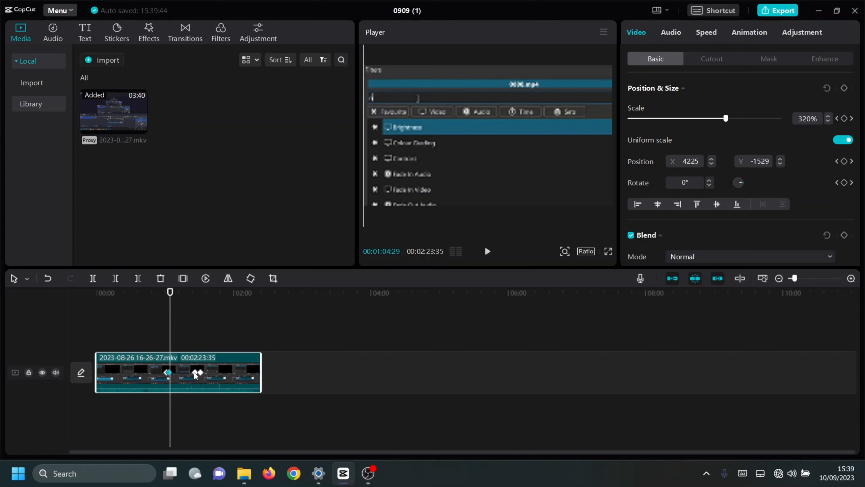
- Set the clip's scale to 300% at the 00:01:26:20 keyframe and move that keyframe earlier, just after the first two
{"action": "left_click", "coordinate": [194, 373]}
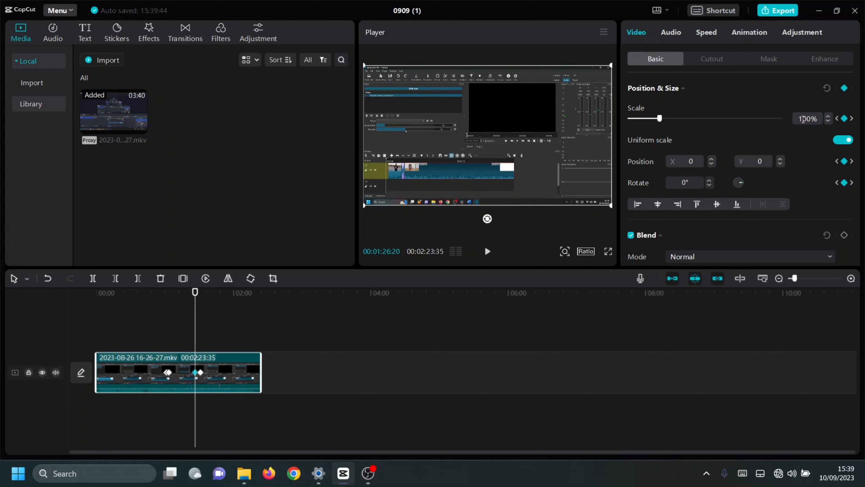
{"action": "key", "text": "BackSpace"}
{"action": "type", "text": "3"}
{"action": "left_click", "coordinate": [168, 372]}
{"action": "left_click", "coordinate": [195, 372]}
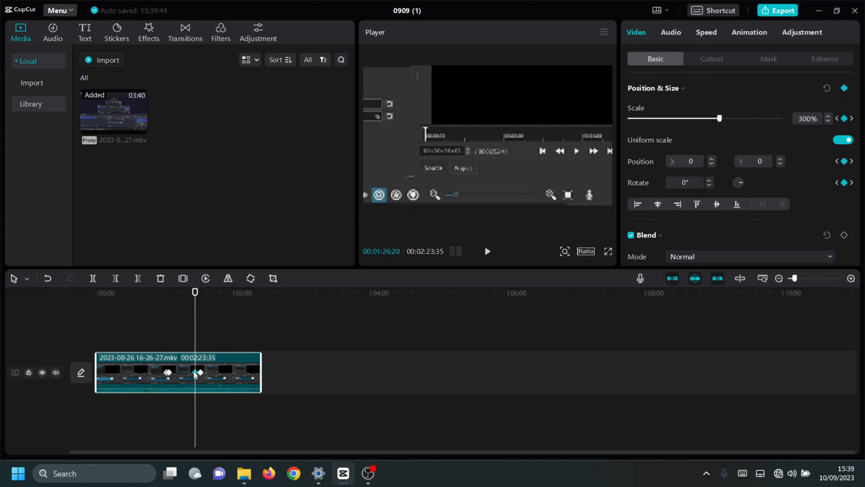
{"action": "left_click_drag", "start_coordinate": [195, 373], "coordinate": [176, 373]}
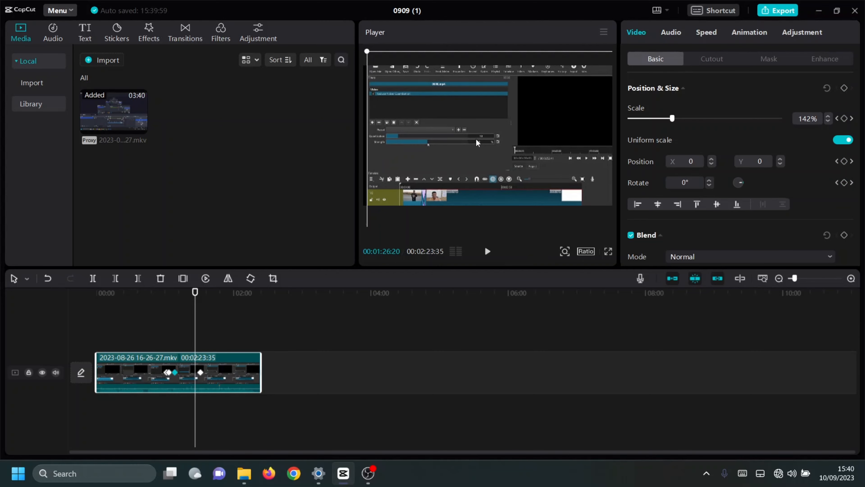
- Reposition the clip to X 809, Y -313 at 00:01:26:20 and to X 4256, Y -2395 at 00:01:03:30
{"action": "left_click_drag", "start_coordinate": [474, 147], "coordinate": [473, 144]}
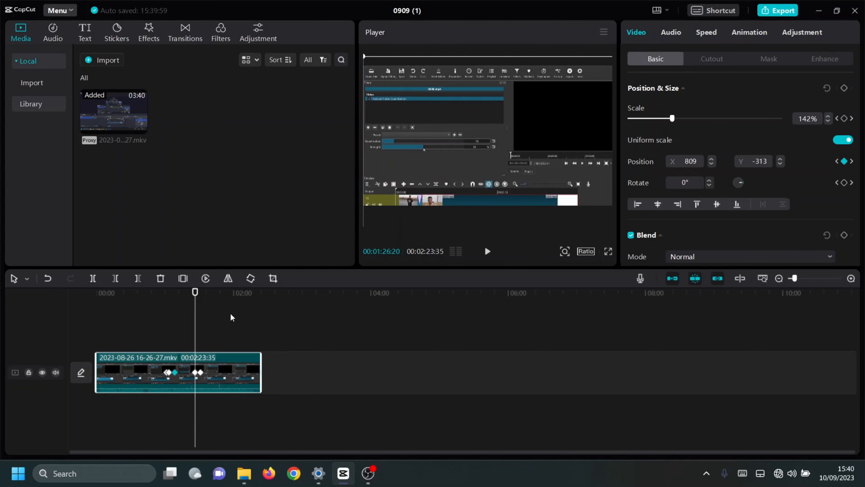
{"action": "left_click", "coordinate": [169, 374]}
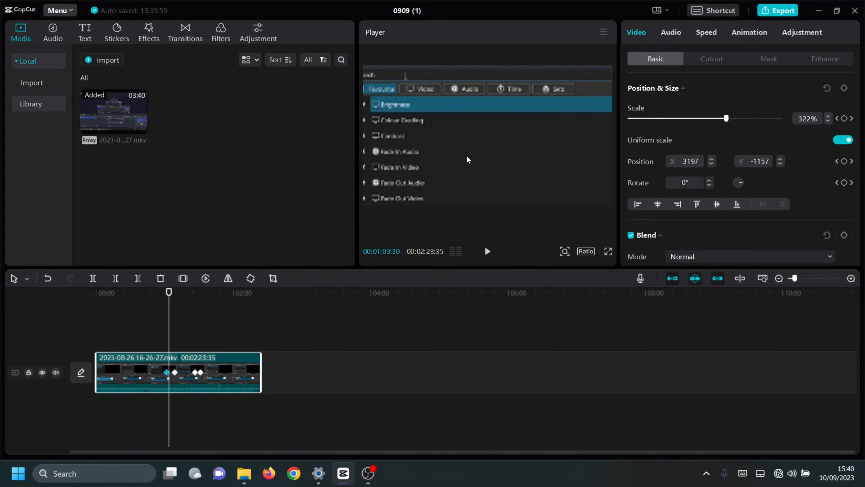
{"action": "left_click_drag", "start_coordinate": [479, 177], "coordinate": [454, 144]}
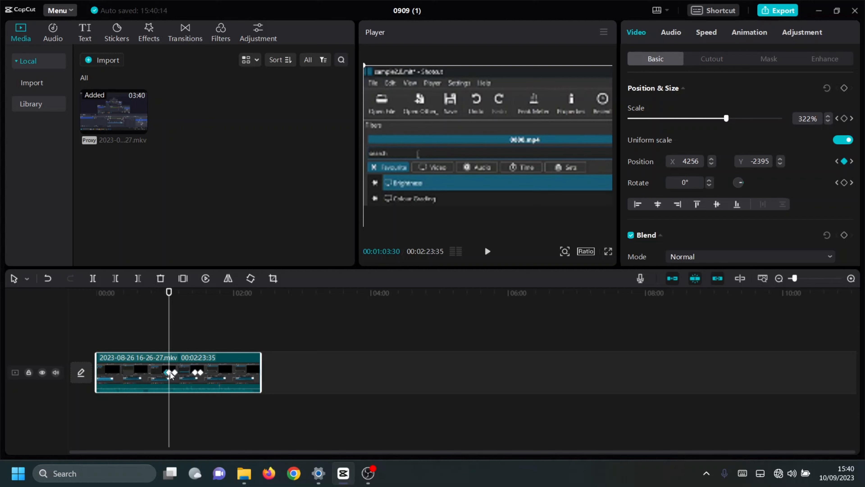
- Shift the keyframes around the zoom's start and delete the extra 300% scale keyframe that follows them
{"action": "left_click_drag", "start_coordinate": [169, 372], "coordinate": [166, 373]}
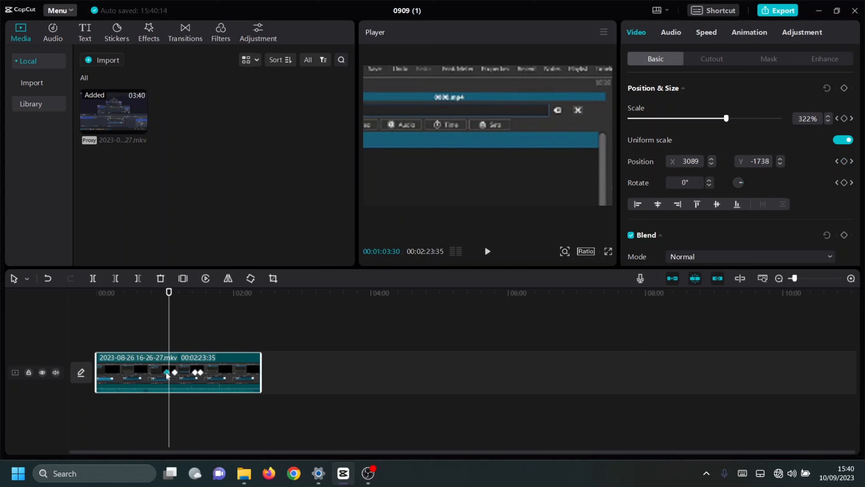
{"action": "left_click", "coordinate": [175, 331]}
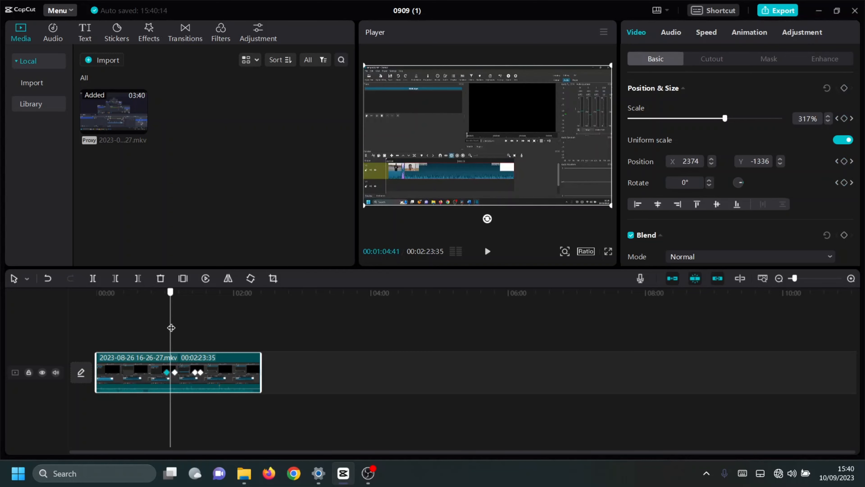
{"action": "left_click", "coordinate": [167, 373]}
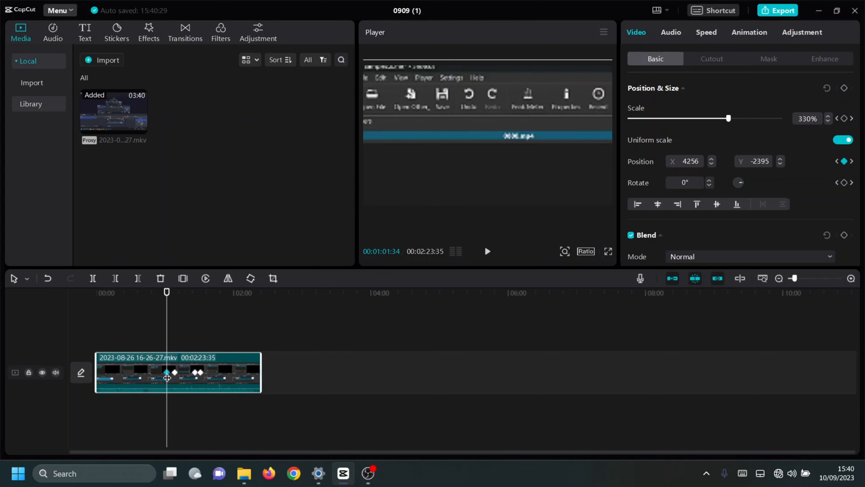
{"action": "left_click_drag", "start_coordinate": [168, 372], "coordinate": [181, 375]}
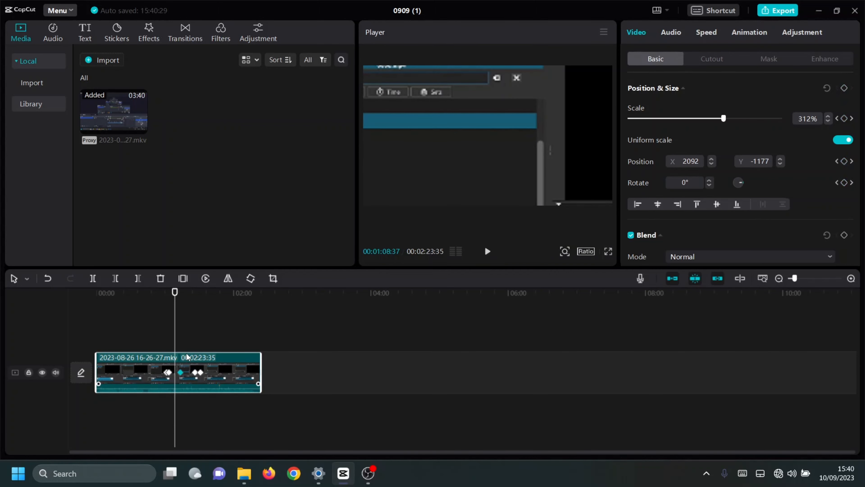
{"action": "key", "text": "Delete"}
- Move the 00:01:26:20 position keyframe slightly earlier and the second keyframe later, to 00:01:09:26
{"action": "left_click", "coordinate": [195, 374]}
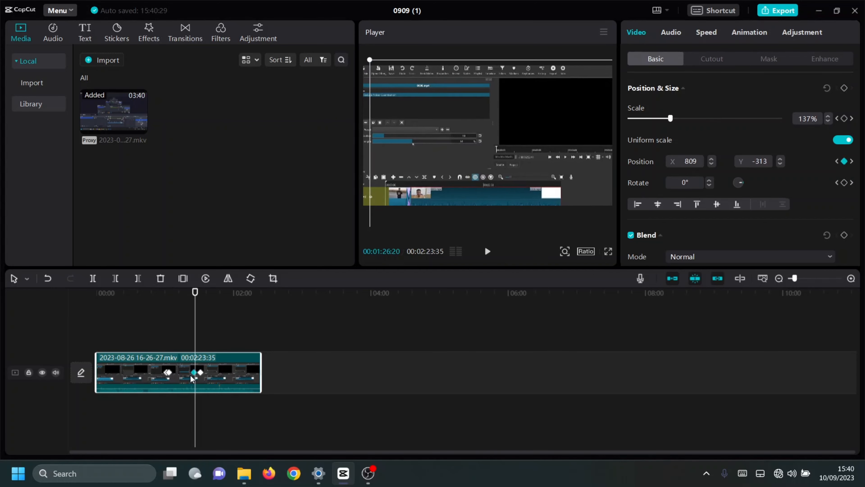
{"action": "left_click", "coordinate": [200, 372]}
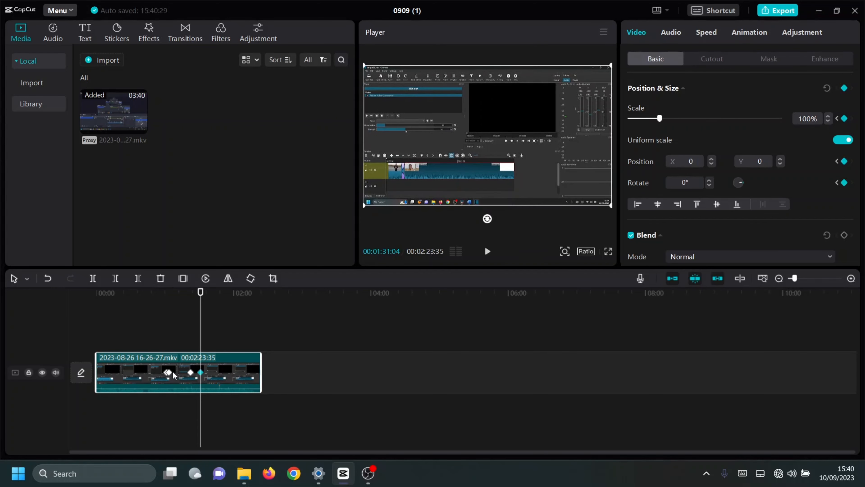
{"action": "left_click_drag", "start_coordinate": [169, 372], "coordinate": [175, 372]}
- Set the clip's scale to 100% at the first keyframe, at 00:01:01:33
{"action": "left_click", "coordinate": [167, 372]}
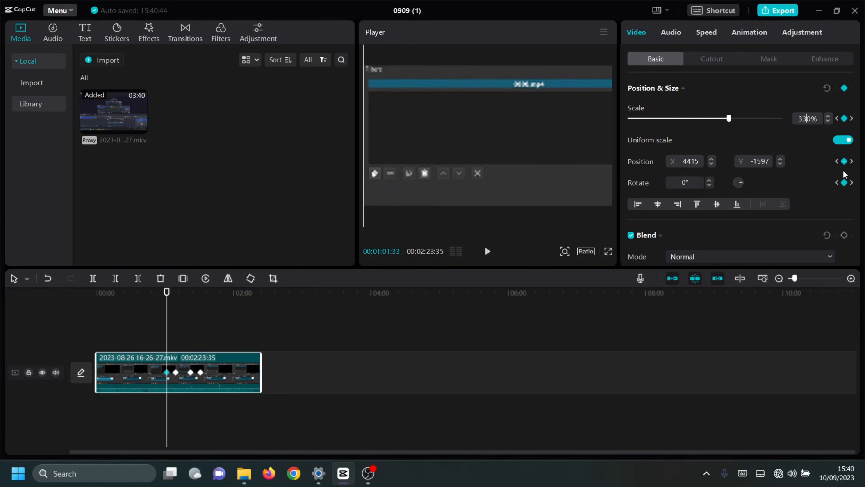
{"action": "key", "text": "BackSpace"}
{"action": "key", "text": "BackSpace"}
{"action": "type", "text": "10"}
{"action": "left_click", "coordinate": [794, 143]}
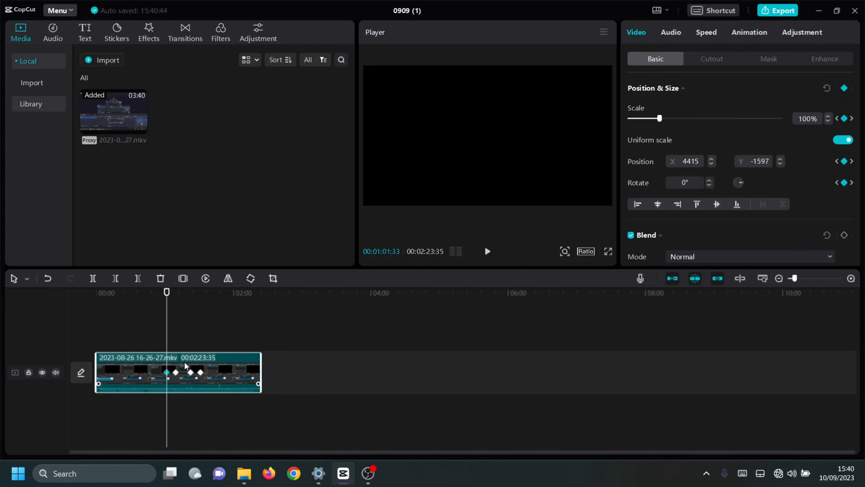
- At the 00:01:09:26 keyframe, set the scale to 300% and reposition the clip to X 3839, Y -2160
{"action": "left_click", "coordinate": [176, 373]}
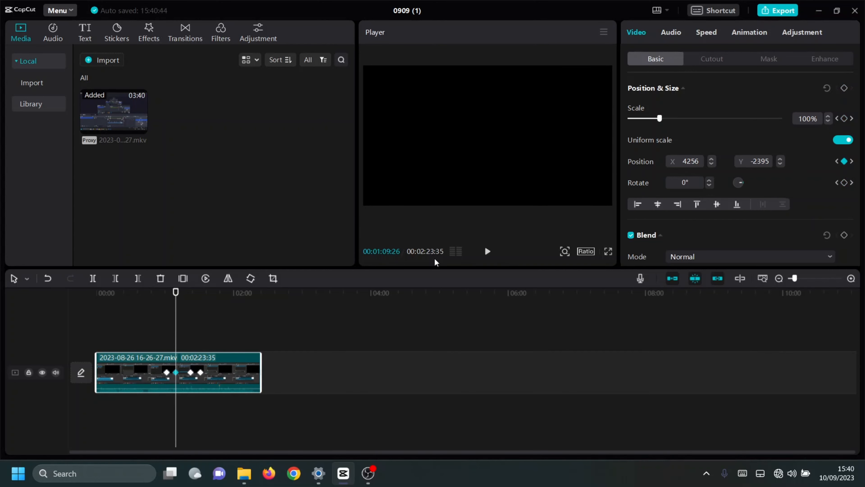
{"action": "left_click", "coordinate": [803, 118]}
{"action": "key", "text": "BackSpace"}
{"action": "type", "text": "3"}
{"action": "key", "text": "Return"}
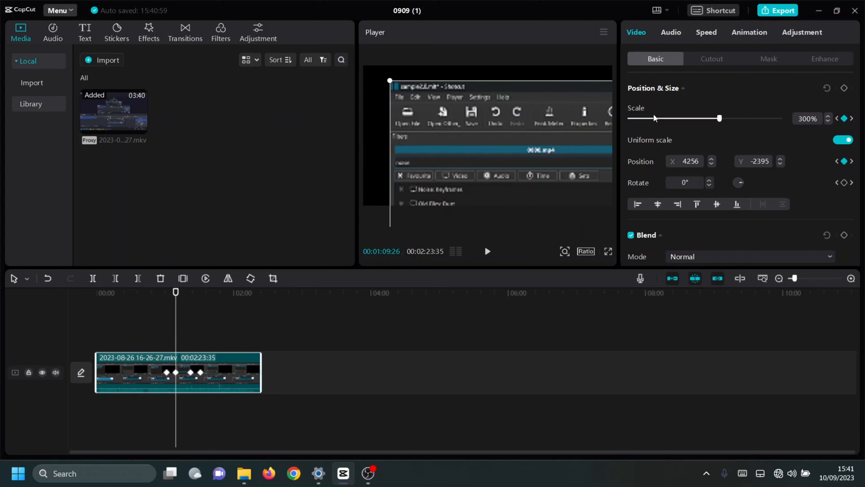
{"action": "left_click_drag", "start_coordinate": [465, 155], "coordinate": [438, 138]}
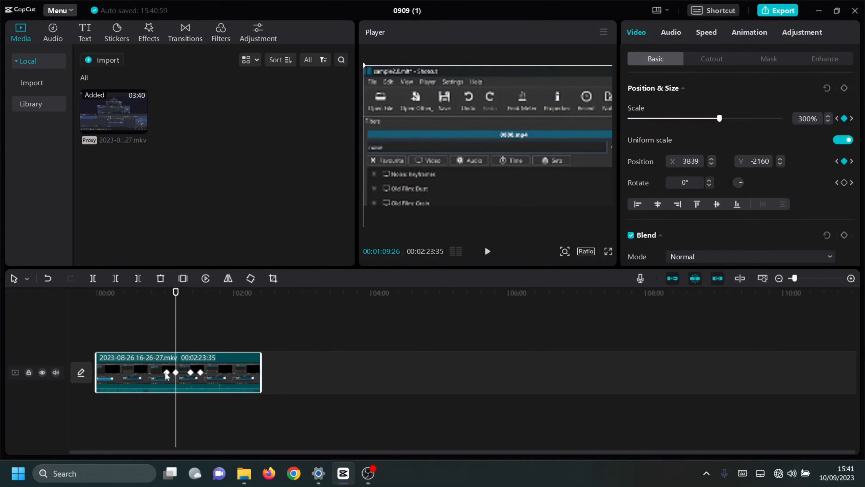
- Inspect the frame at the first keyframe, 00:01:01:33, in the full-screen preview
{"action": "left_click", "coordinate": [166, 372]}
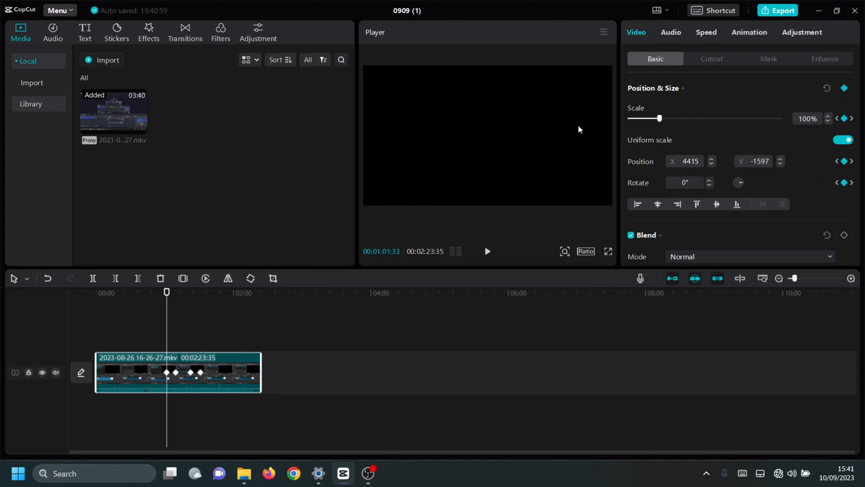
{"action": "left_click", "coordinate": [609, 253]}
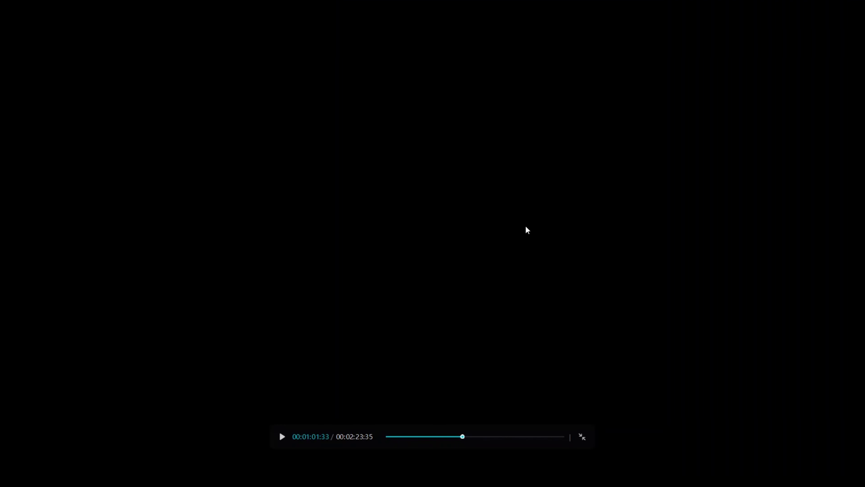
{"action": "left_click", "coordinate": [582, 436]}
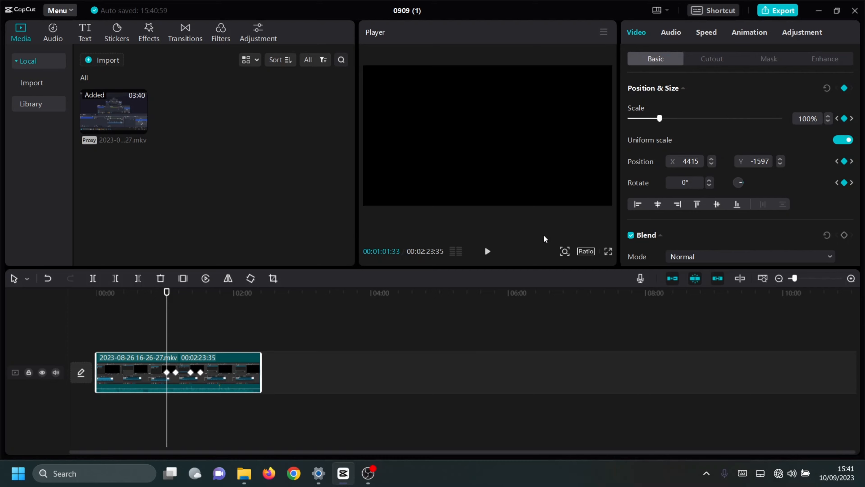
- Set the project's aspect ratio to 16:9
{"action": "left_click", "coordinate": [586, 251]}
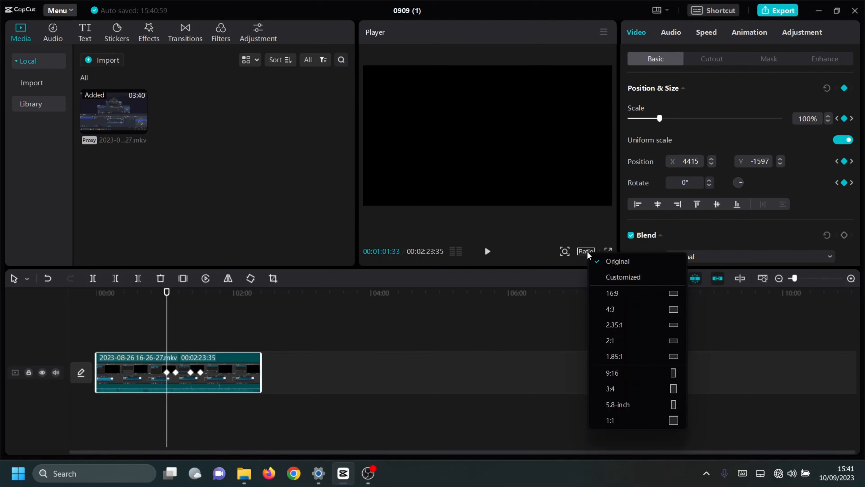
{"action": "left_click", "coordinate": [611, 299]}
{"action": "mouse_move", "coordinate": [574, 257]}
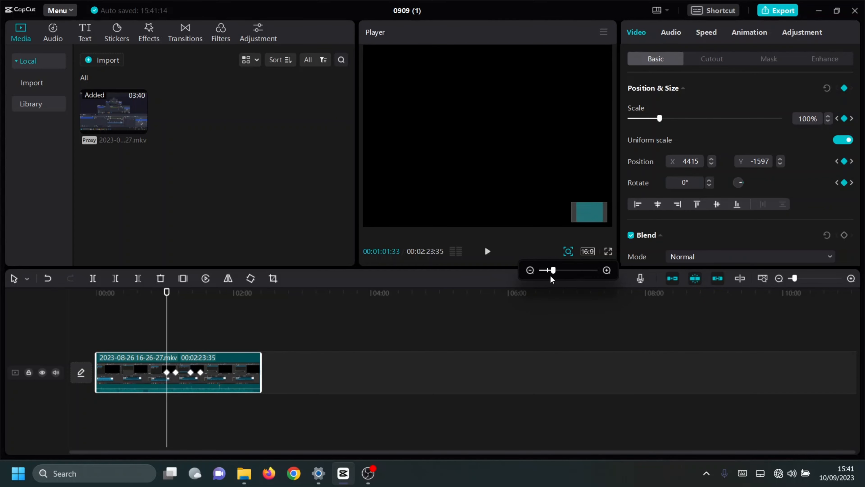
- Center the clip at X 0, Y 0 at the first keyframe, 00:01:01:33
{"action": "left_click_drag", "start_coordinate": [549, 271], "coordinate": [541, 276]}
{"action": "left_click_drag", "start_coordinate": [592, 195], "coordinate": [412, 125]}
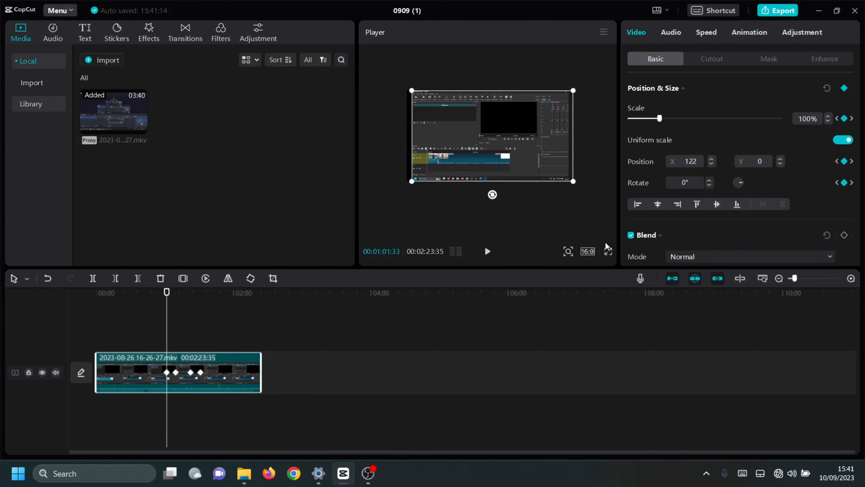
{"action": "left_click_drag", "start_coordinate": [516, 148], "coordinate": [511, 148]}
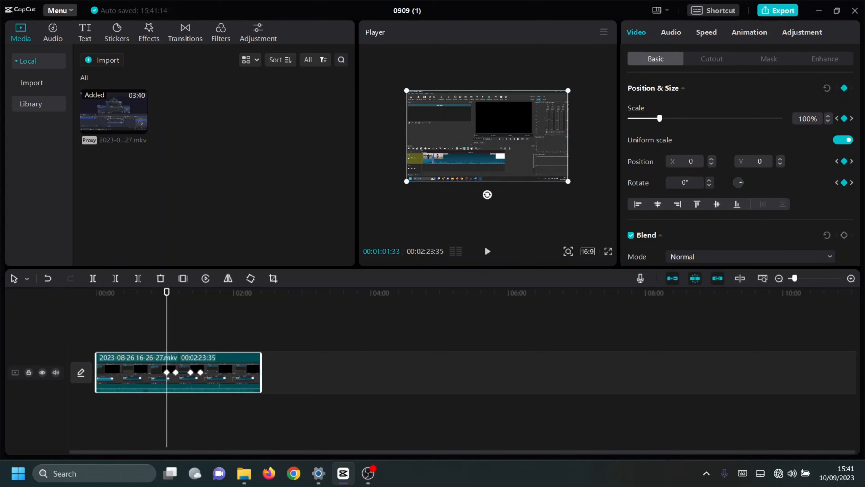
{"action": "left_click", "coordinate": [568, 251]}
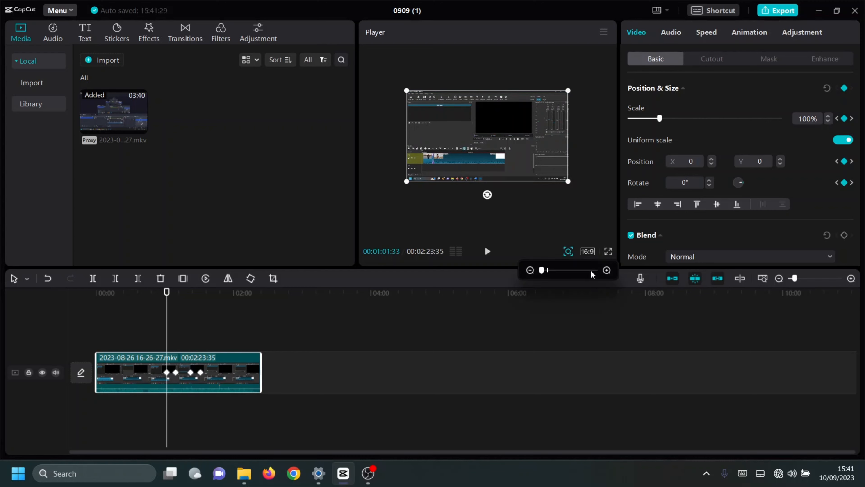
{"action": "left_click", "coordinate": [606, 269]}
{"action": "left_click", "coordinate": [607, 269]}
{"action": "left_click", "coordinate": [606, 270]}
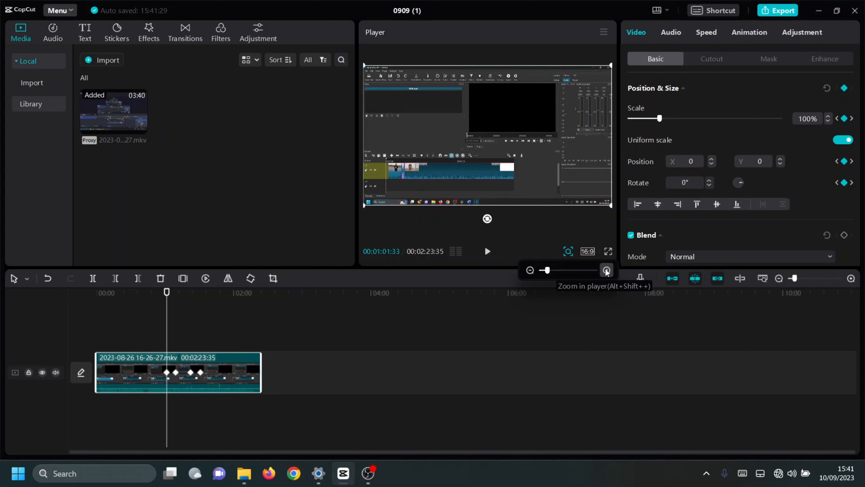
- Reposition the clip to X 3839, Y -2160 at the third keyframe, 00:01:22:24
{"action": "left_click", "coordinate": [167, 373]}
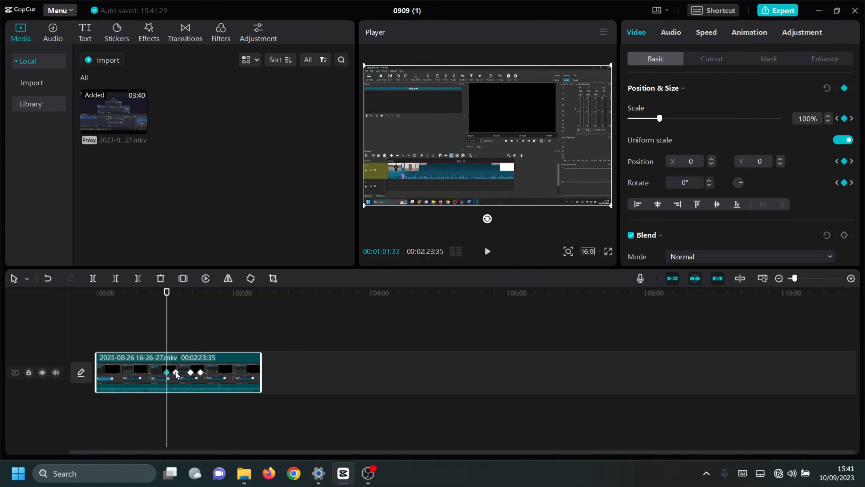
{"action": "left_click", "coordinate": [176, 373]}
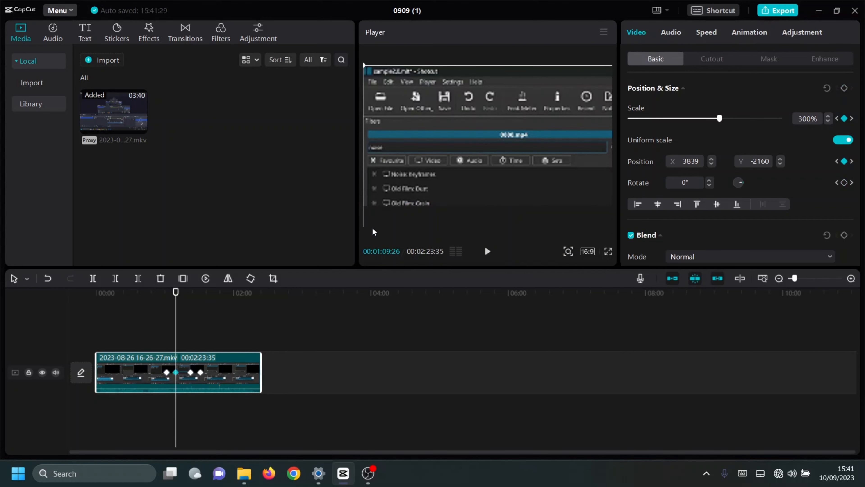
{"action": "left_click", "coordinate": [191, 372]}
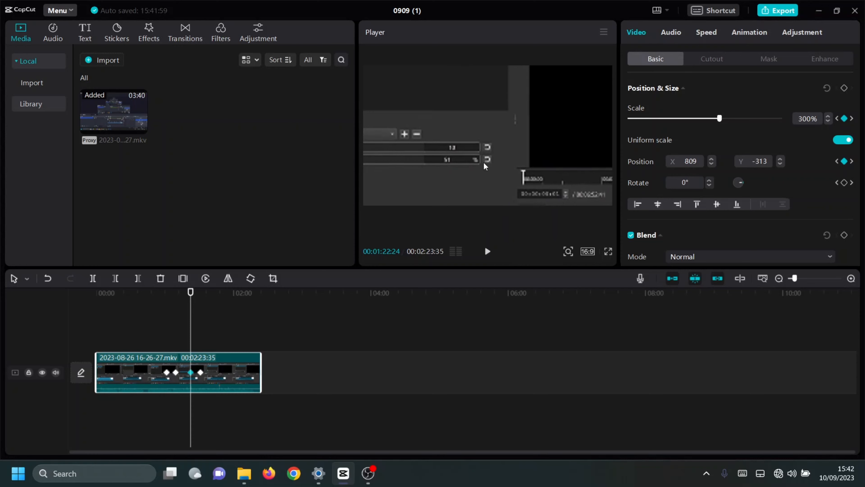
{"action": "left_click_drag", "start_coordinate": [483, 163], "coordinate": [521, 183]}
{"action": "left_click_drag", "start_coordinate": [459, 133], "coordinate": [519, 158]}
{"action": "left_click_drag", "start_coordinate": [422, 99], "coordinate": [489, 136]}
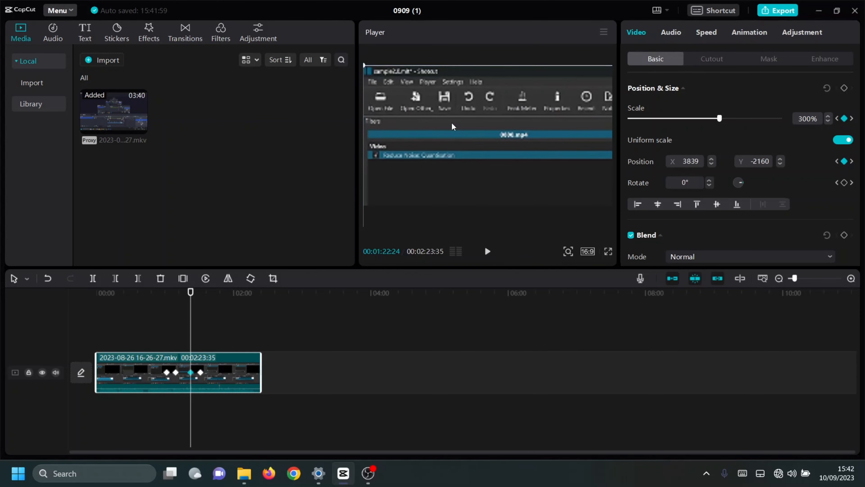
- Move the last three keyframes closer to the first, placing the second at 00:01:03:32 and the fourth at 00:01:09:25
{"action": "left_click", "coordinate": [175, 373]}
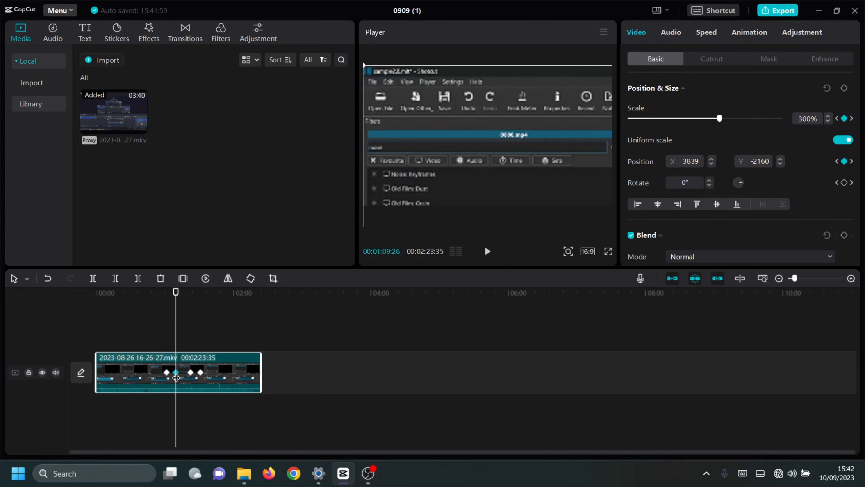
{"action": "left_click", "coordinate": [190, 372]}
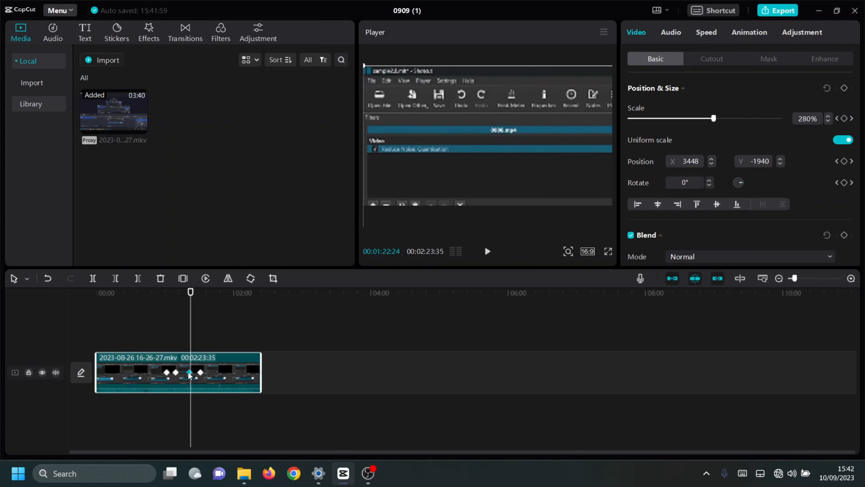
{"action": "left_click_drag", "start_coordinate": [188, 372], "coordinate": [185, 371]}
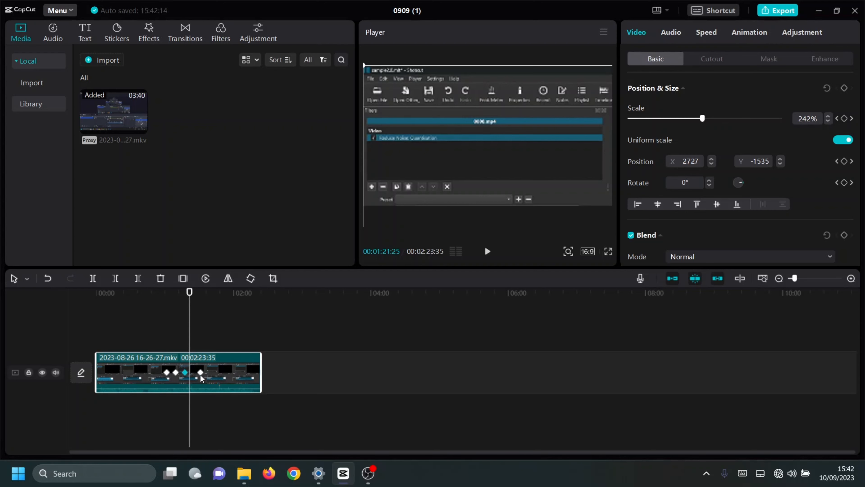
{"action": "left_click_drag", "start_coordinate": [173, 373], "coordinate": [174, 377]}
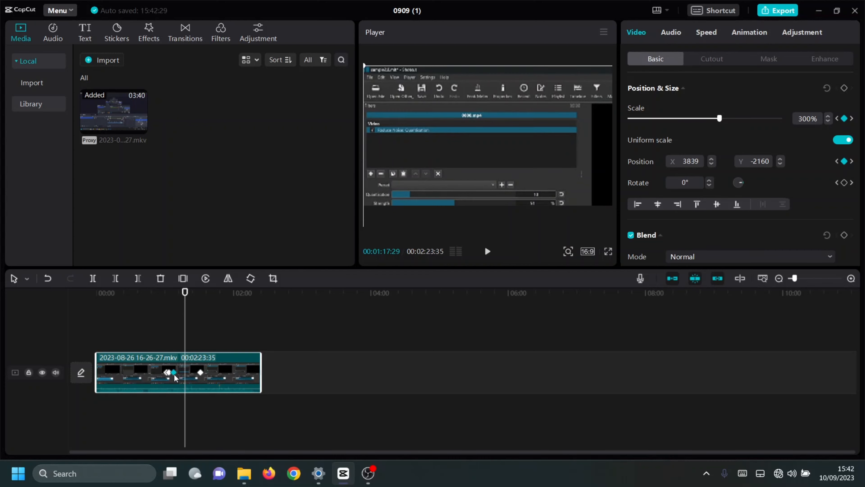
{"action": "left_click_drag", "start_coordinate": [200, 372], "coordinate": [176, 376]}
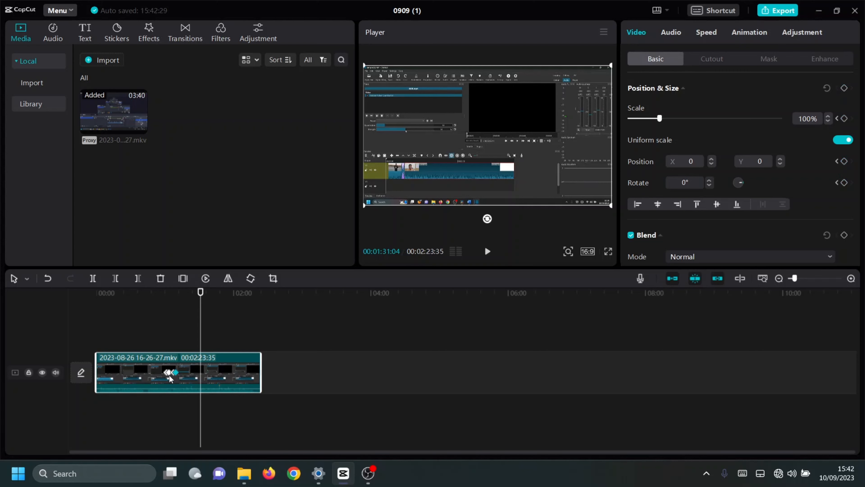
{"action": "left_click", "coordinate": [168, 372]}
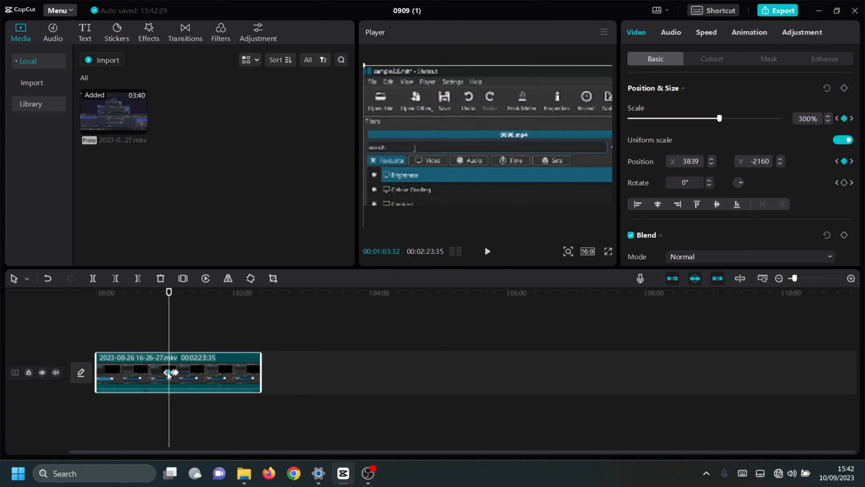
{"action": "left_click", "coordinate": [176, 373]}
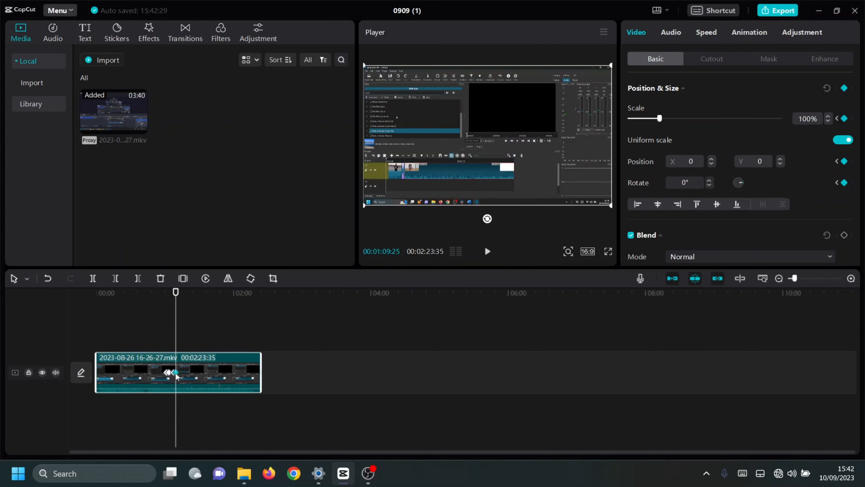
- Undo the last change to the fourth keyframe and select that keyframe again at 00:01:09:25
{"action": "left_click", "coordinate": [176, 373]}
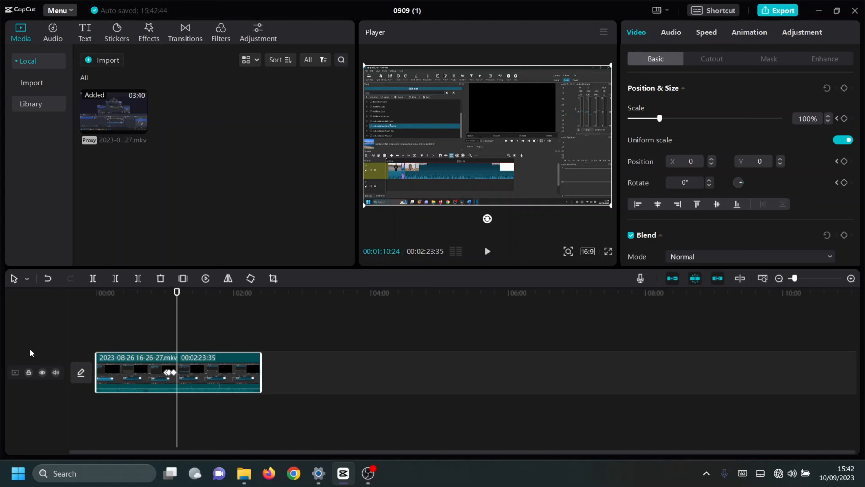
{"action": "left_click", "coordinate": [49, 280]}
{"action": "left_click", "coordinate": [49, 280]}
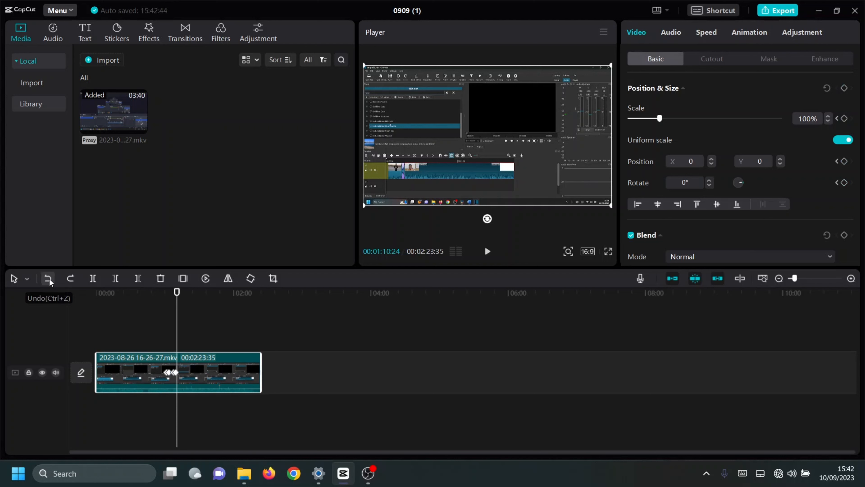
{"action": "left_click", "coordinate": [176, 373]}
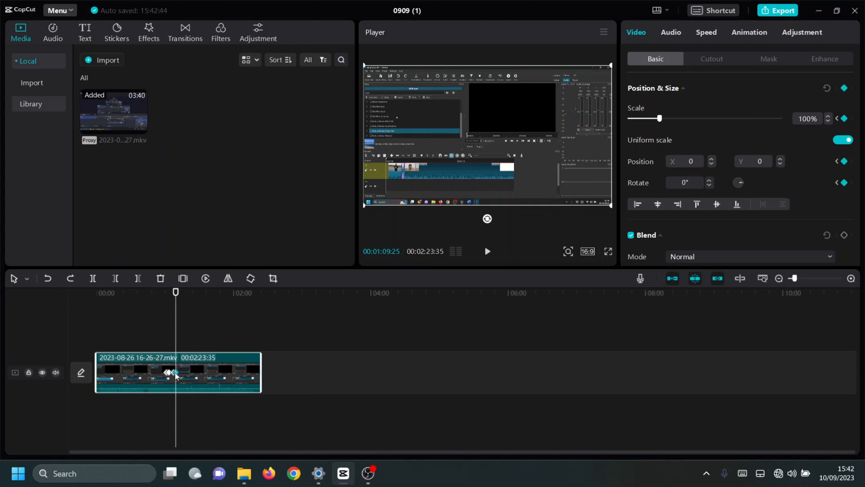